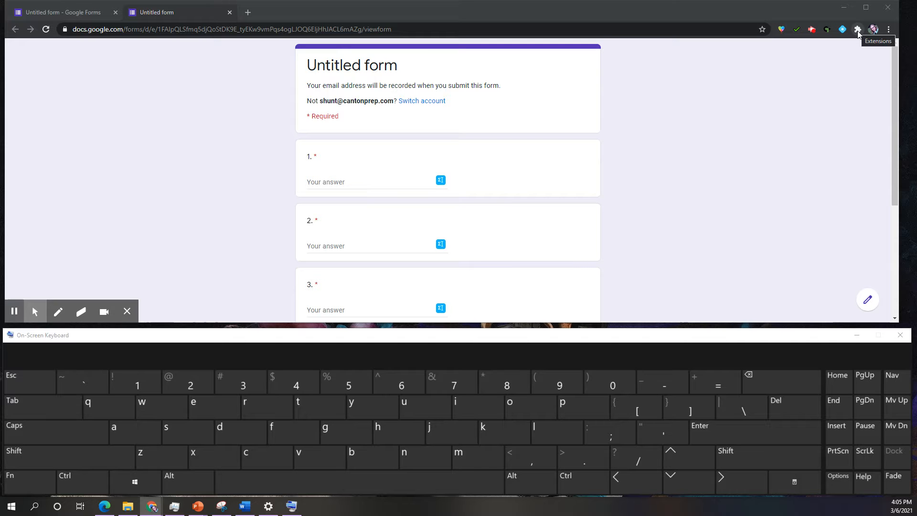
Look through the browser's installed extensions for EquatIO - Math made digital.
click(858, 29)
scroll(791, 187, down, 2)
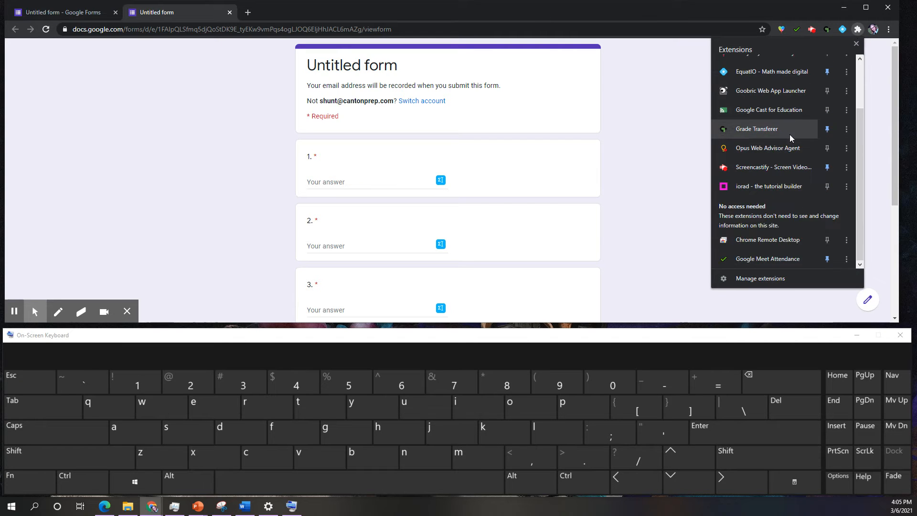
scroll(791, 187, up, 2)
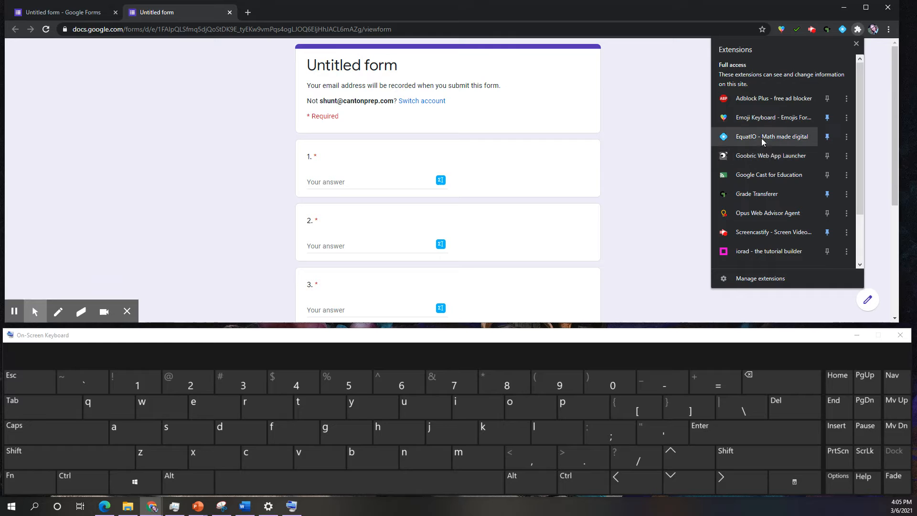
click(651, 171)
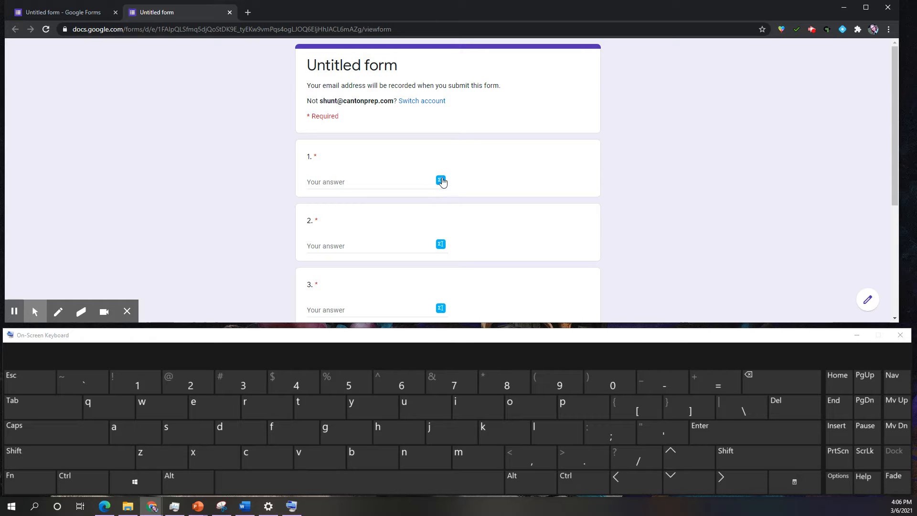
Open the EquatIO math editor for the answer to question 1.
click(441, 181)
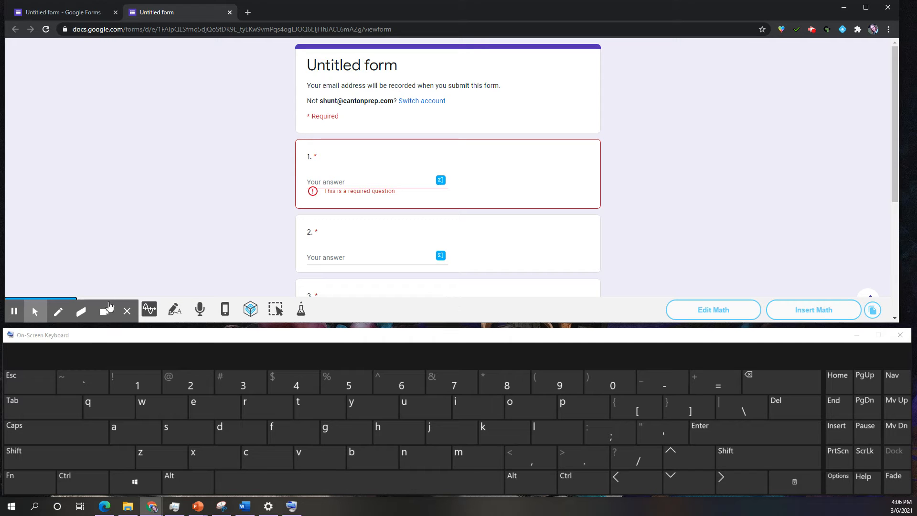
click(127, 311)
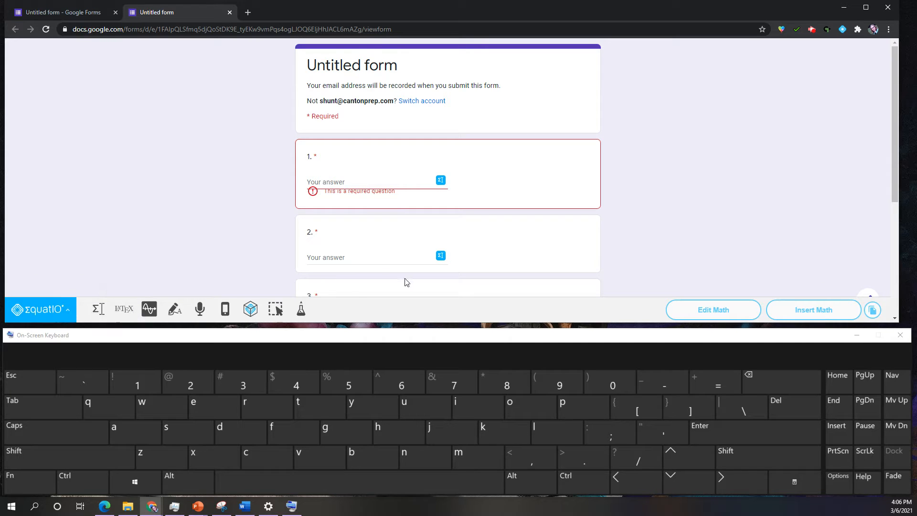
click(99, 311)
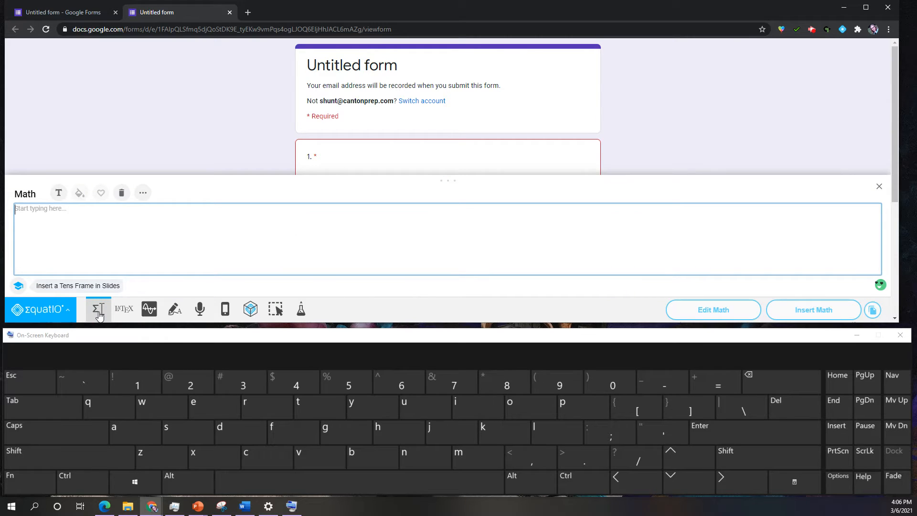
scroll(430, 137, down, 1)
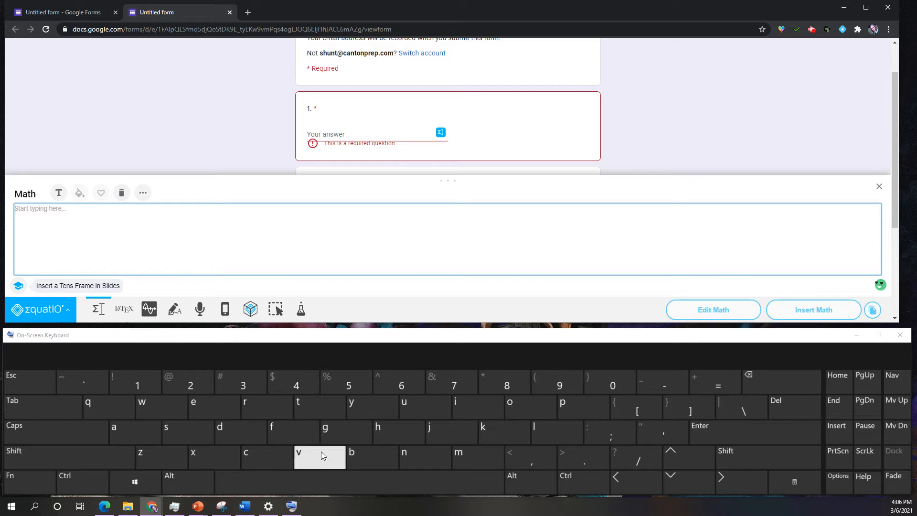
Enter the equation 36 = 6² in the math editor, leaving the cursor after the exponent at normal level.
click(230, 385)
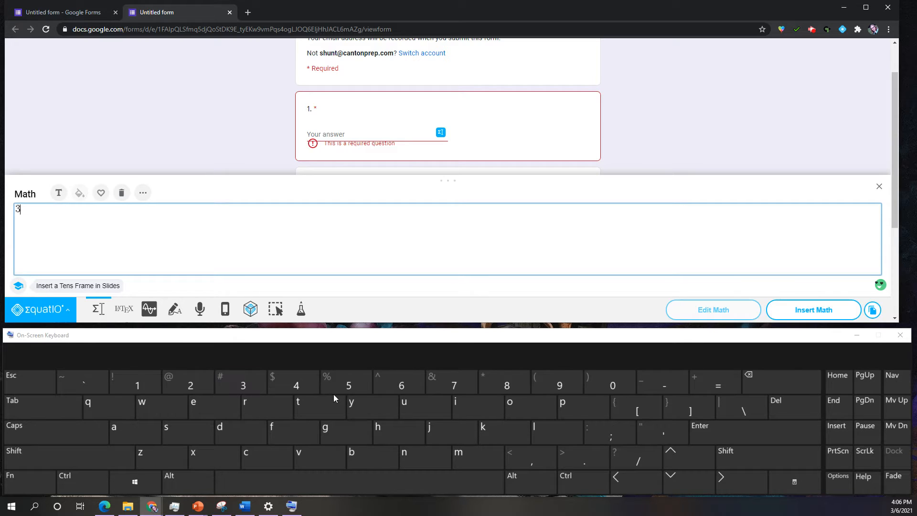
click(388, 377)
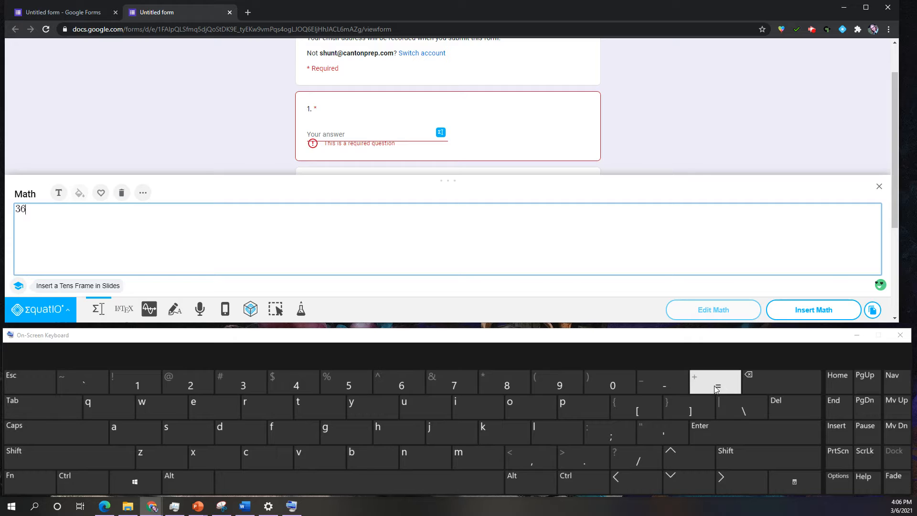
click(400, 381)
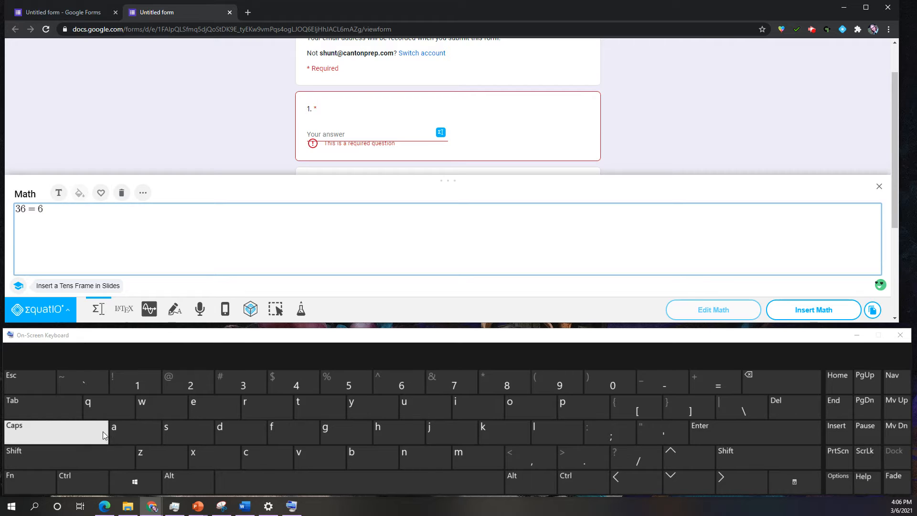
click(94, 461)
click(384, 382)
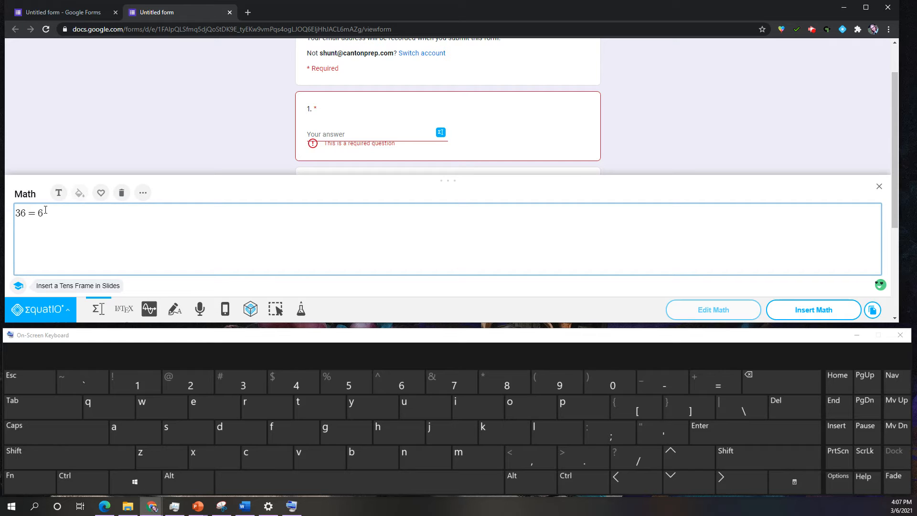
click(191, 385)
click(756, 479)
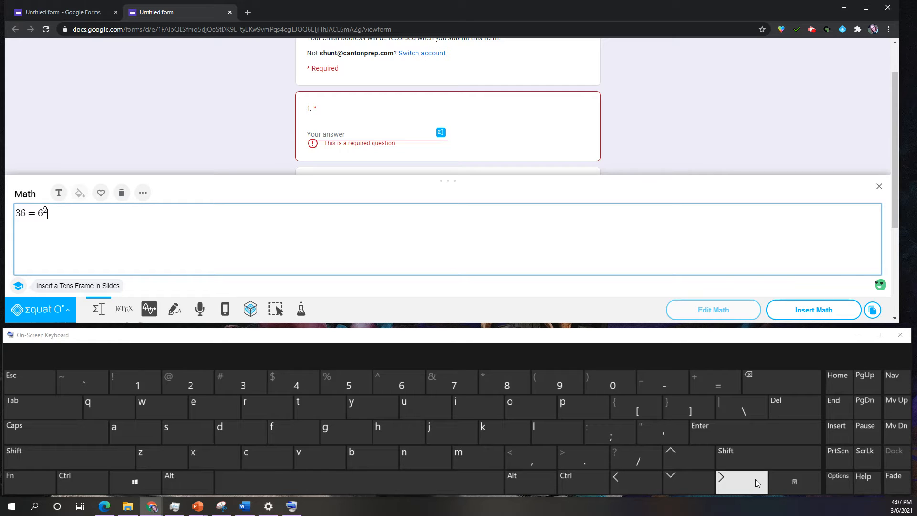
click(386, 383)
click(454, 385)
click(504, 385)
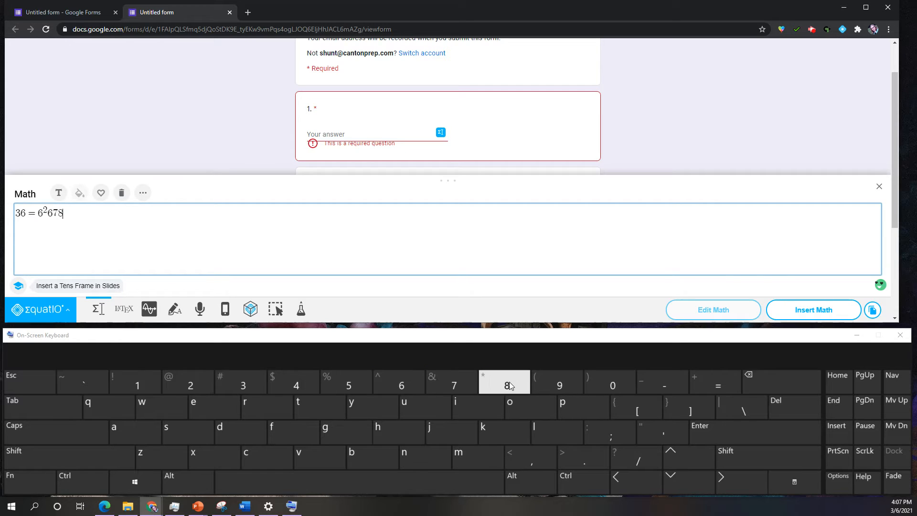
click(795, 388)
click(796, 388)
click(795, 388)
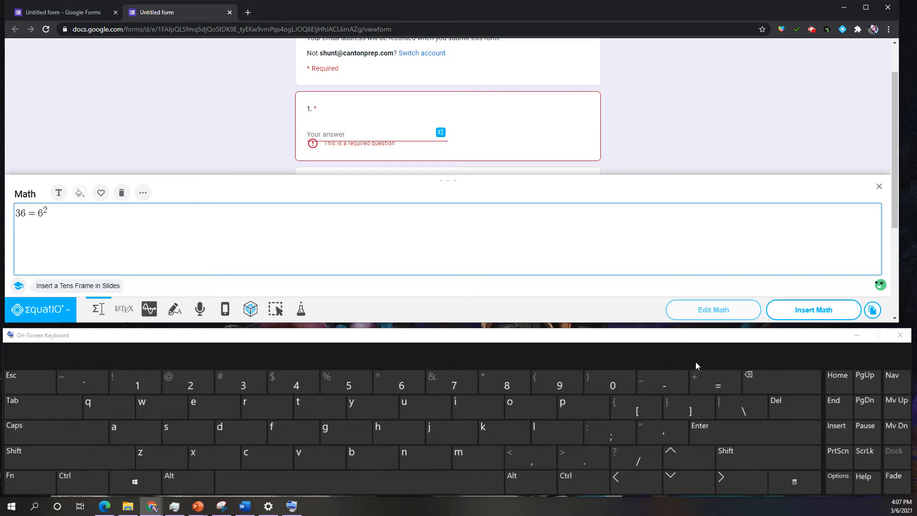
Insert the finished equation 36 = 6² as the answer to question 1.
click(821, 313)
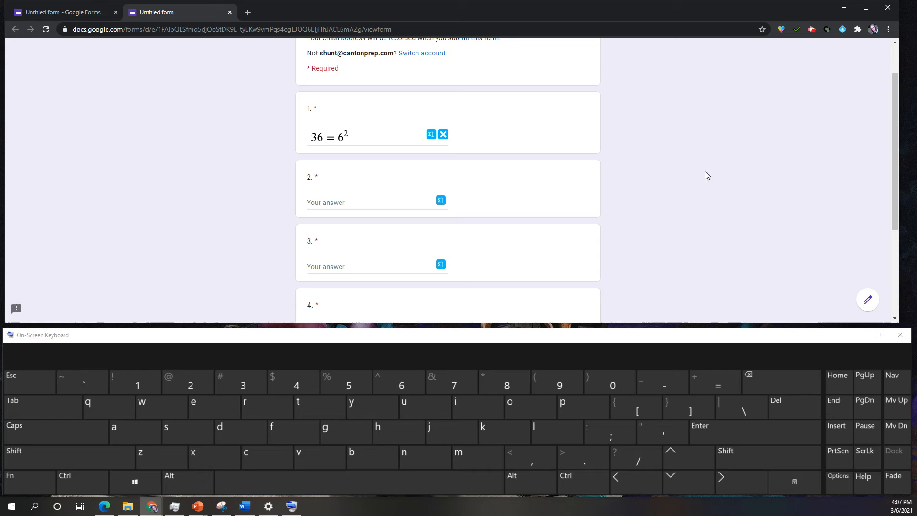
scroll(698, 257, up, 1)
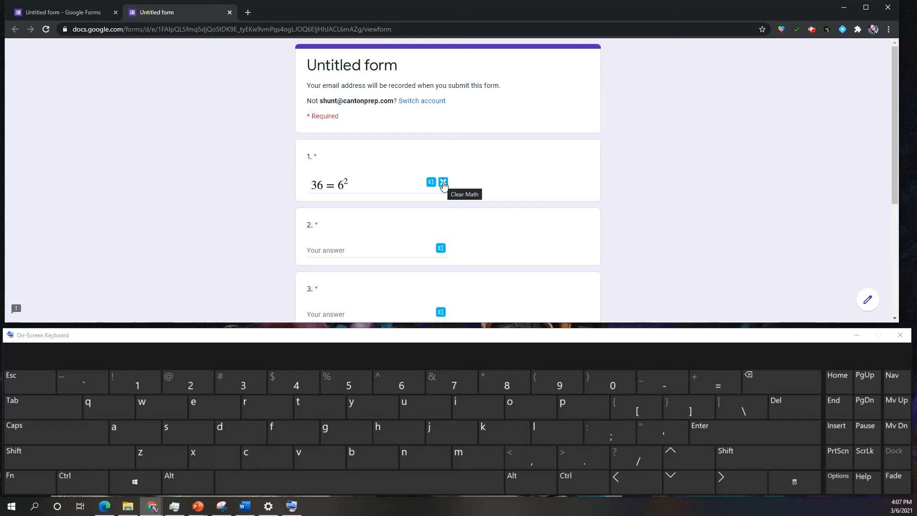
Open the math editor for question 2 and clear the previous equation from it.
click(344, 250)
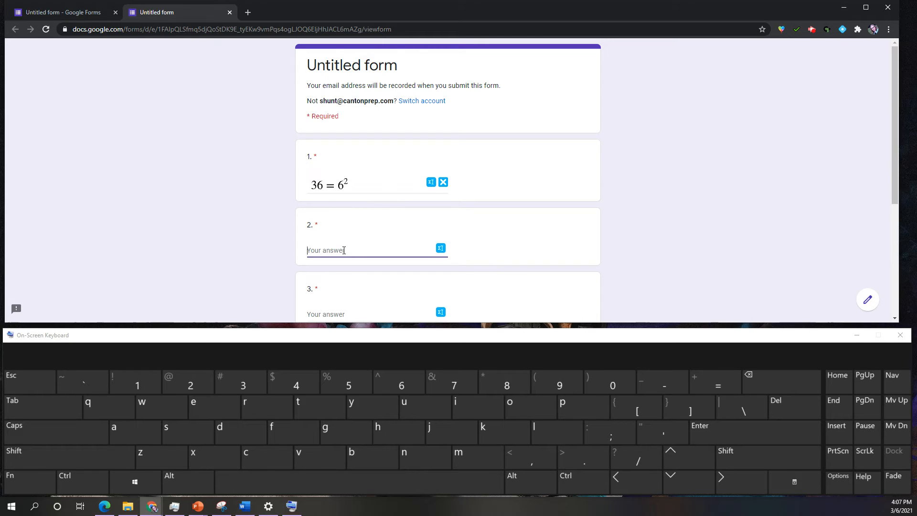
click(441, 248)
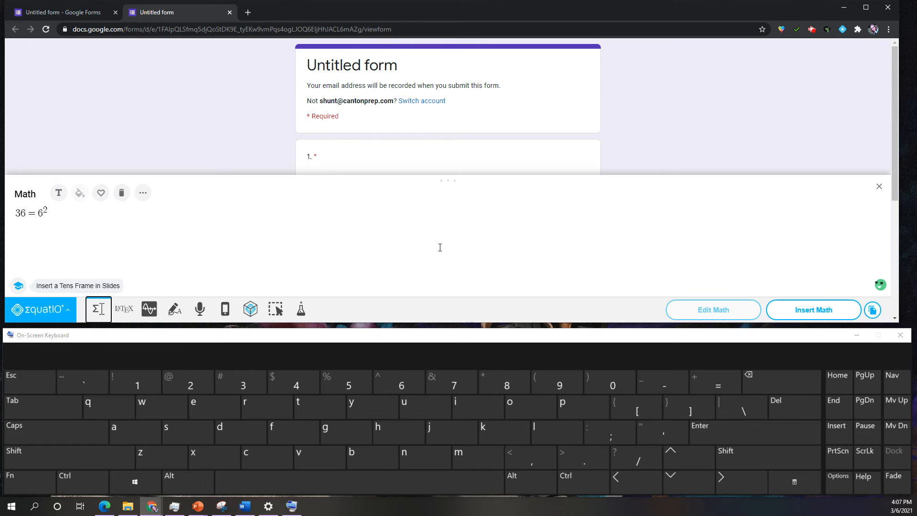
click(98, 314)
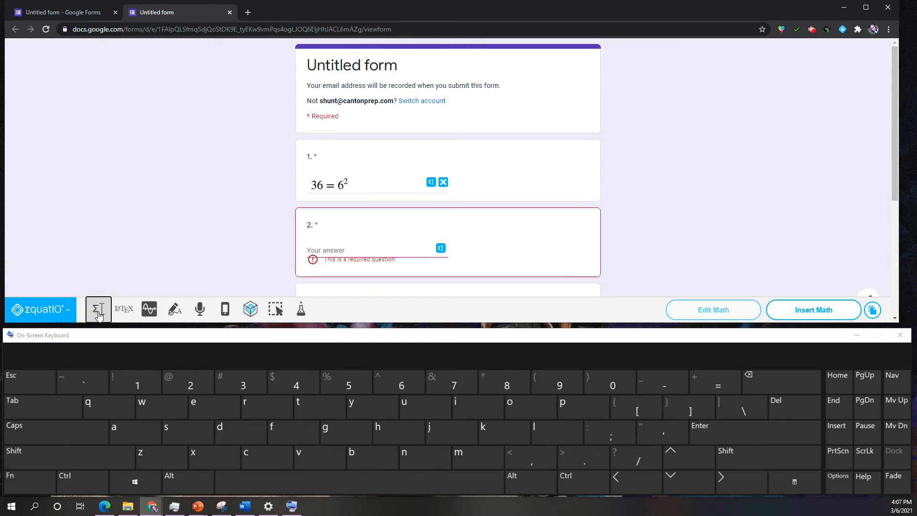
click(99, 315)
click(99, 314)
click(99, 315)
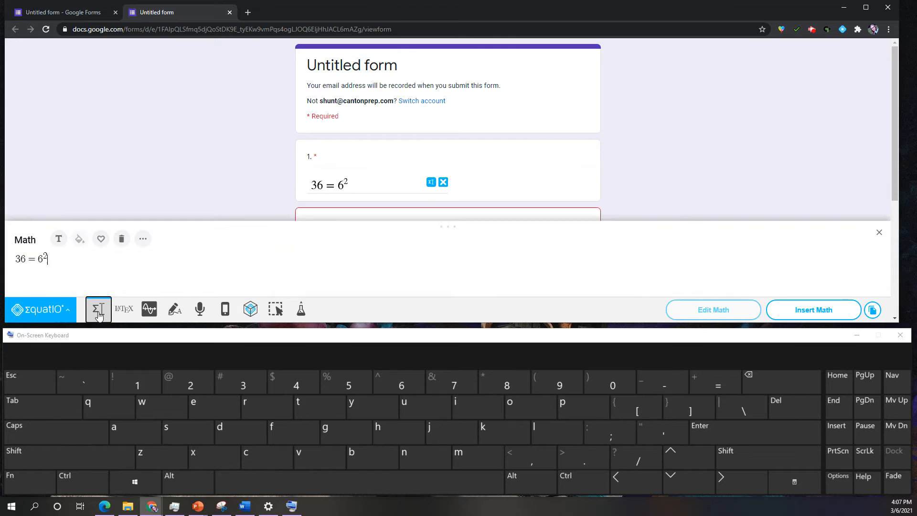
drag(77, 215, 8, 211)
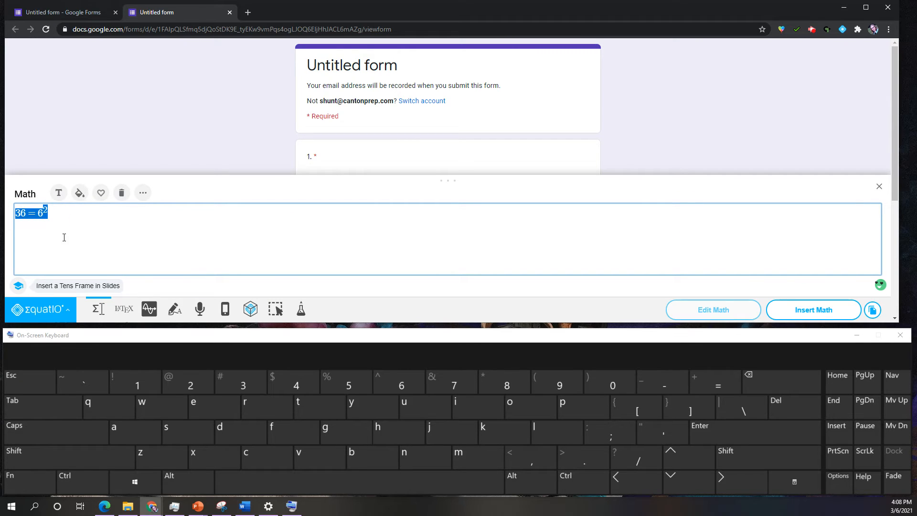
click(764, 380)
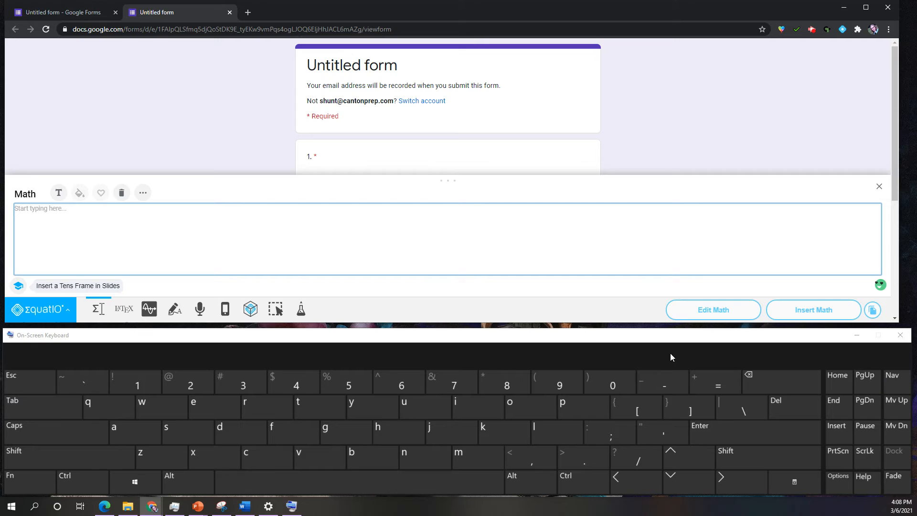
Write the equation 9² = 81 in the math editor and insert it as the answer to question 2.
click(558, 385)
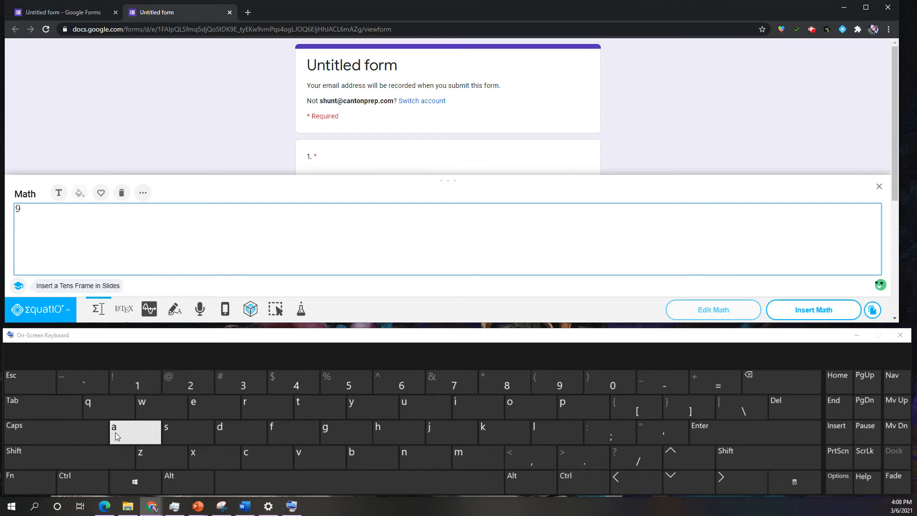
click(79, 455)
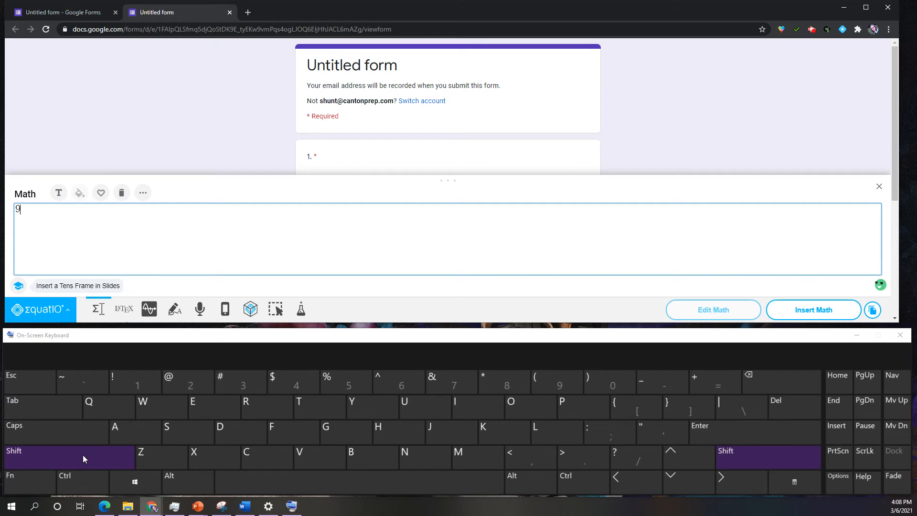
click(390, 388)
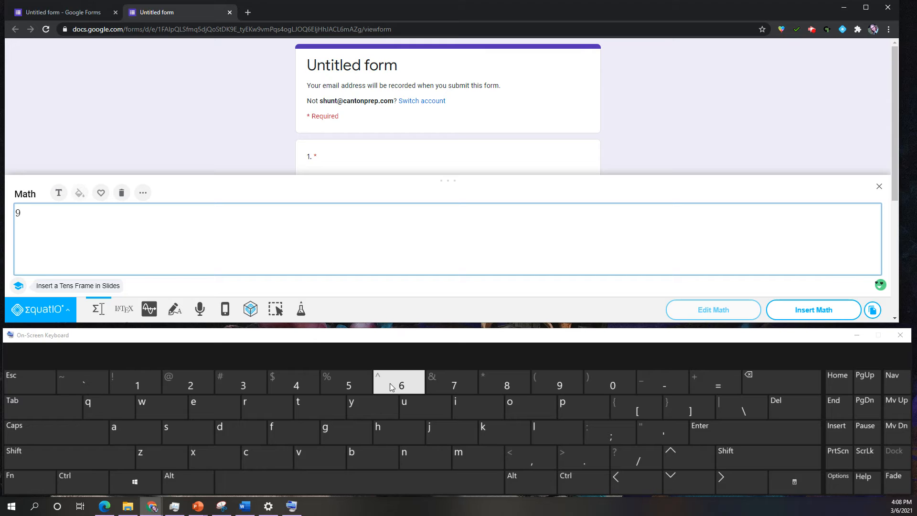
click(193, 385)
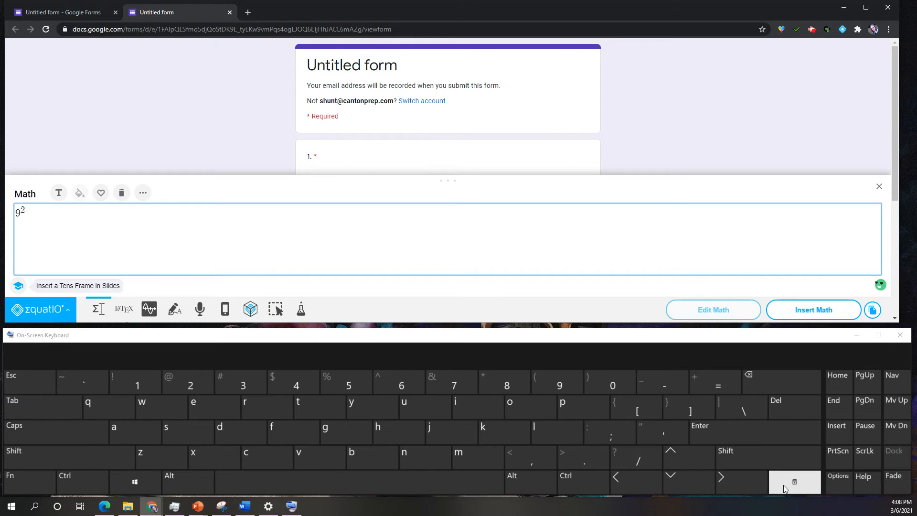
click(733, 479)
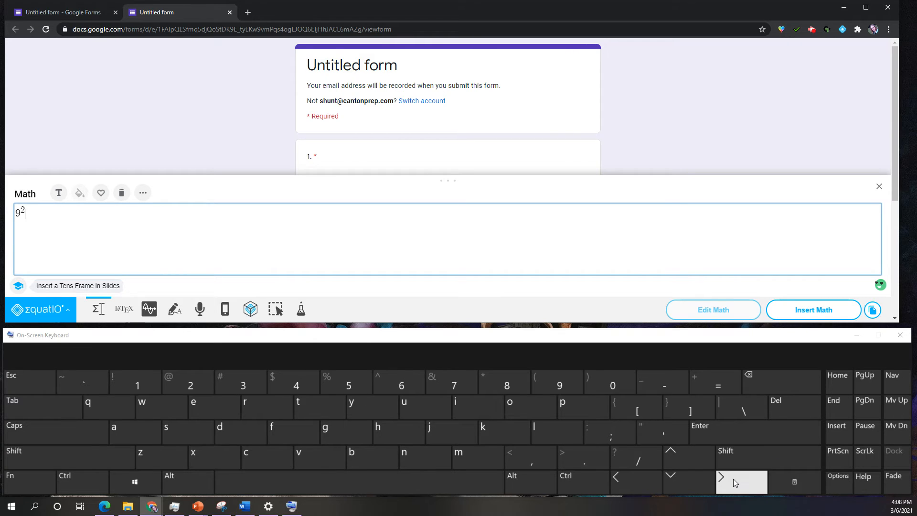
click(715, 380)
click(505, 382)
click(122, 382)
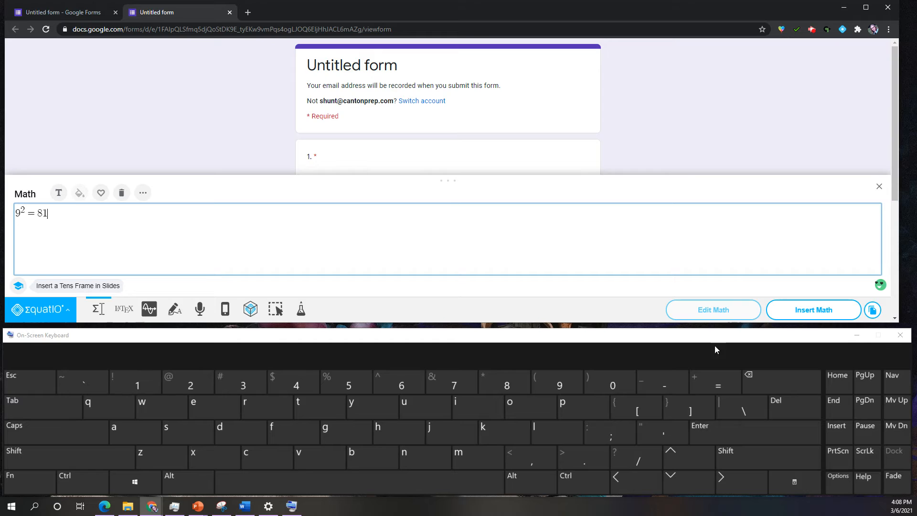
click(821, 311)
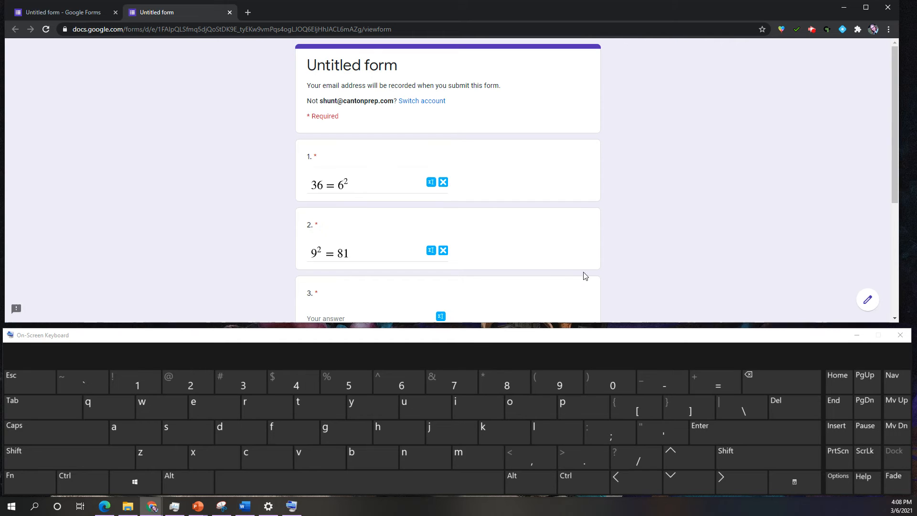
Open the math editor for question 3 and delete the leftover 9² = 81 equation.
scroll(555, 211, down, 2)
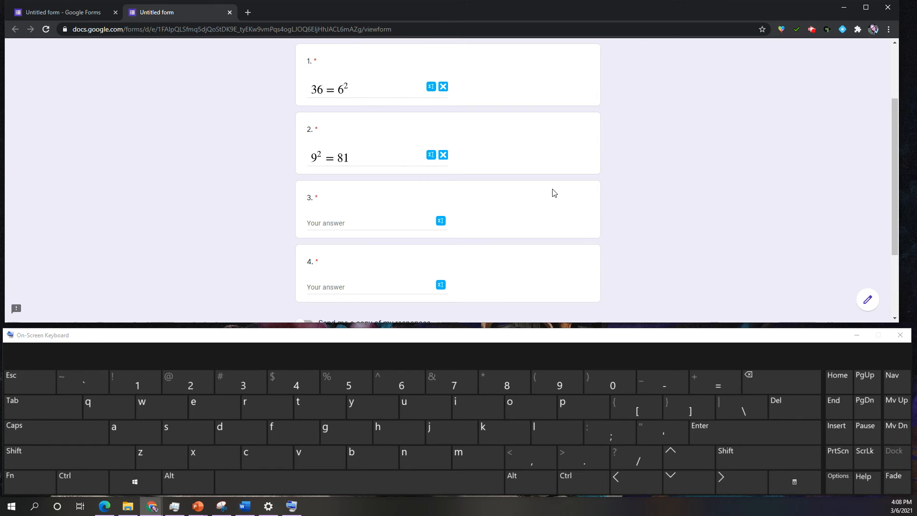
click(441, 222)
drag(100, 219, 12, 215)
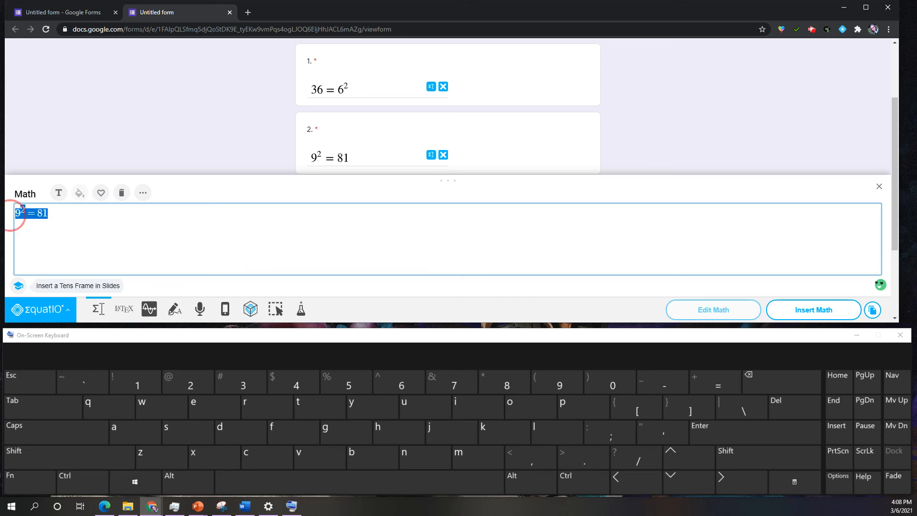
key(BackSpace)
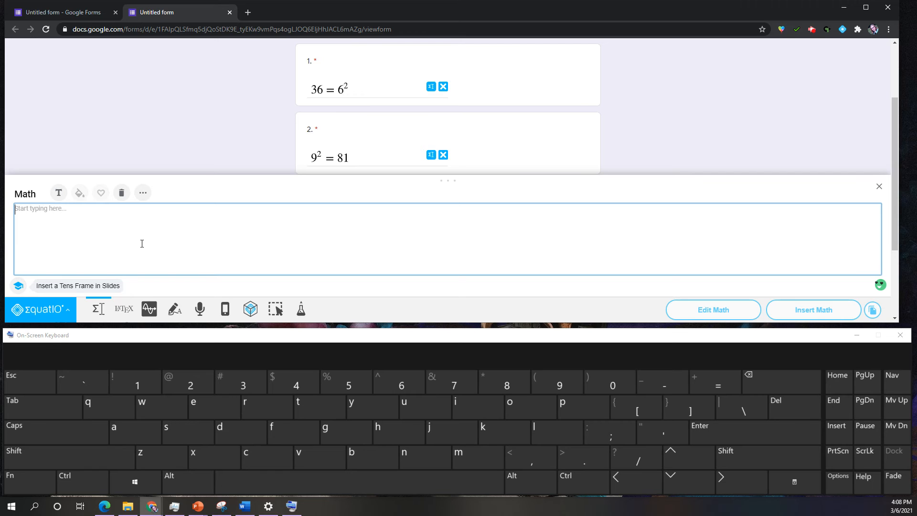
Start the equation for question 3 in the math editor with log and a subscript base of 5.
click(539, 428)
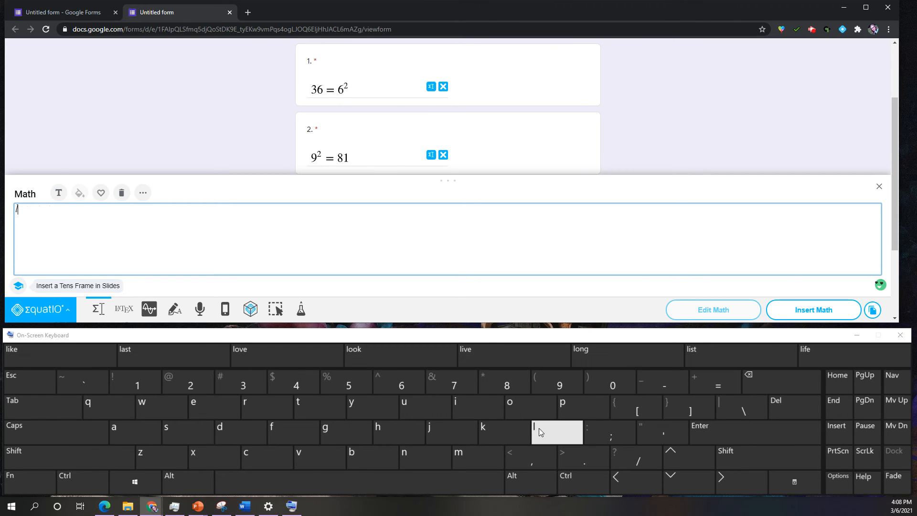
click(530, 408)
click(322, 433)
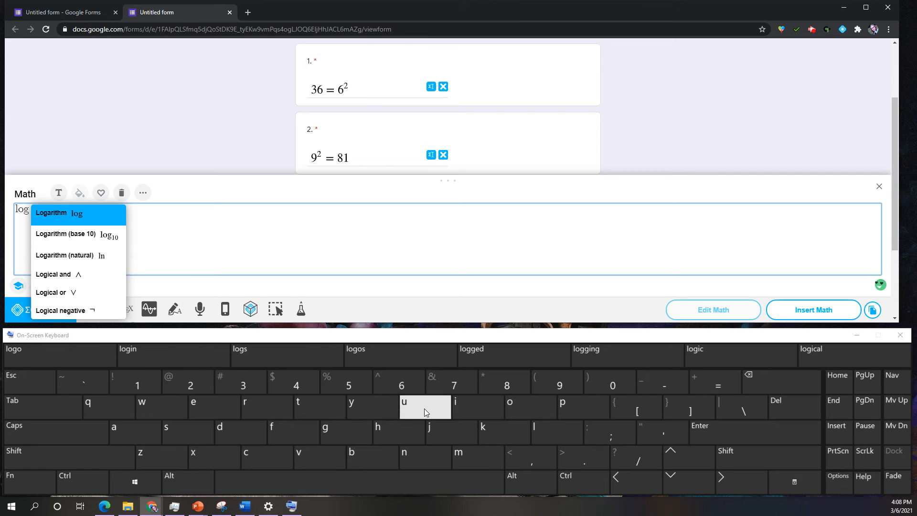
click(733, 452)
click(670, 389)
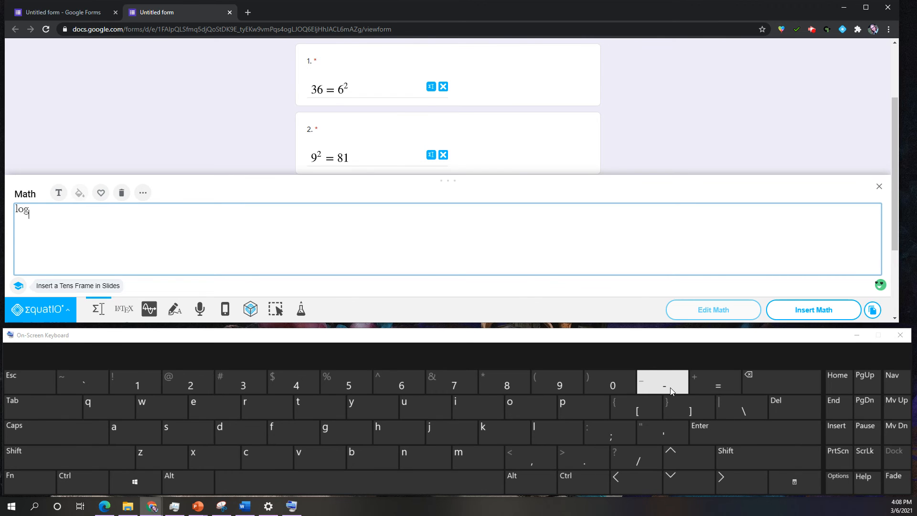
click(337, 382)
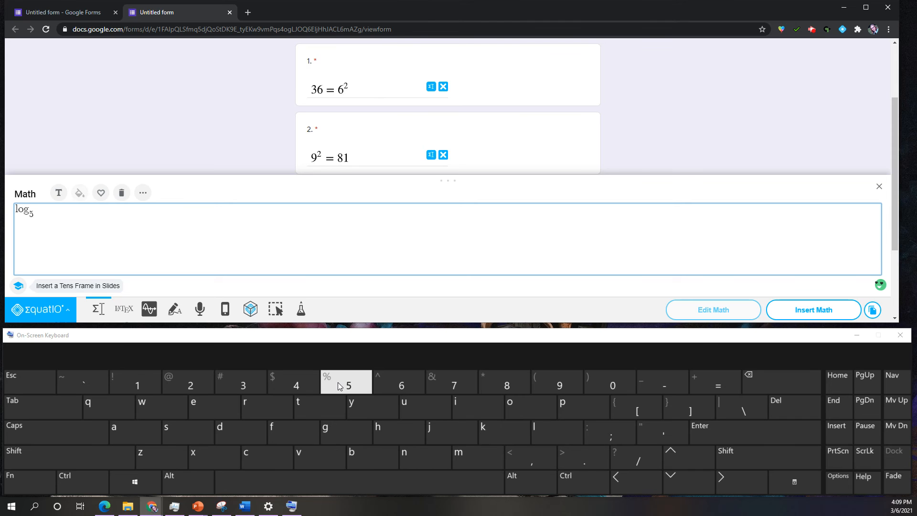
Complete the equation as log₅ 25 = 2 outside the subscript and insert it as the answer to question 3.
click(743, 480)
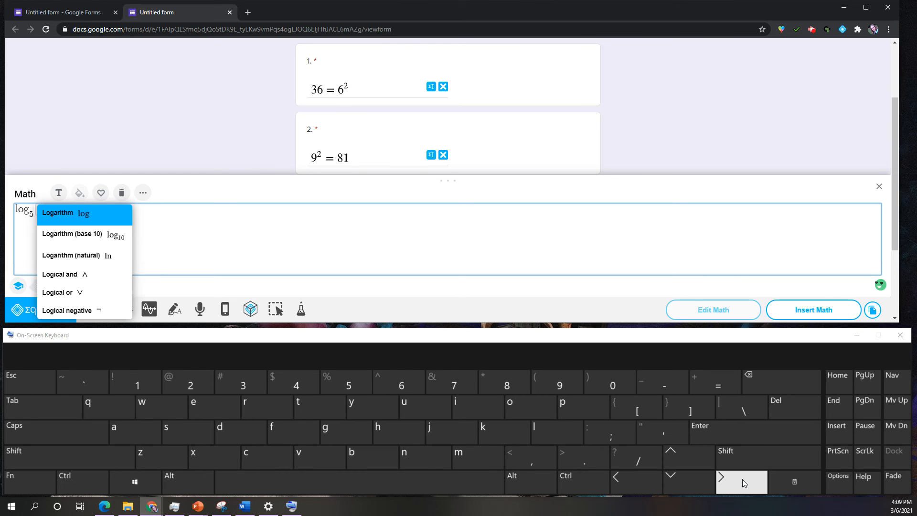
click(199, 391)
click(345, 388)
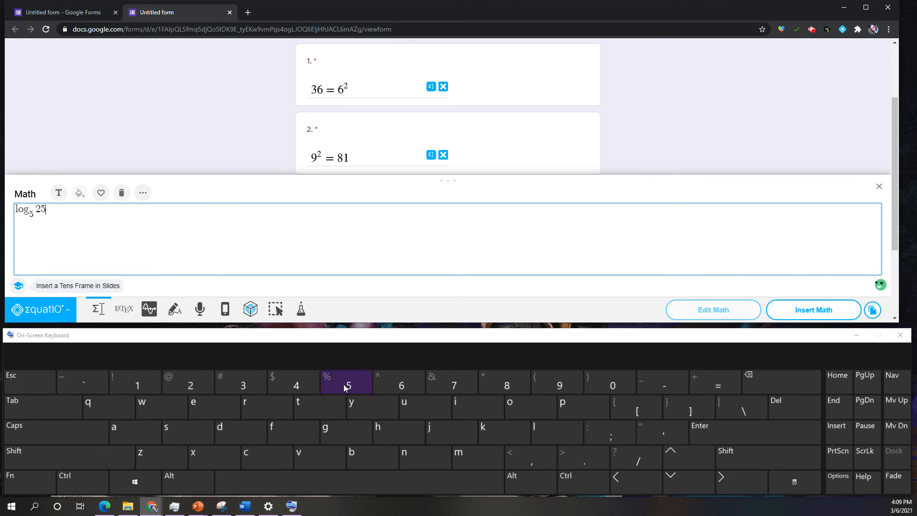
click(711, 383)
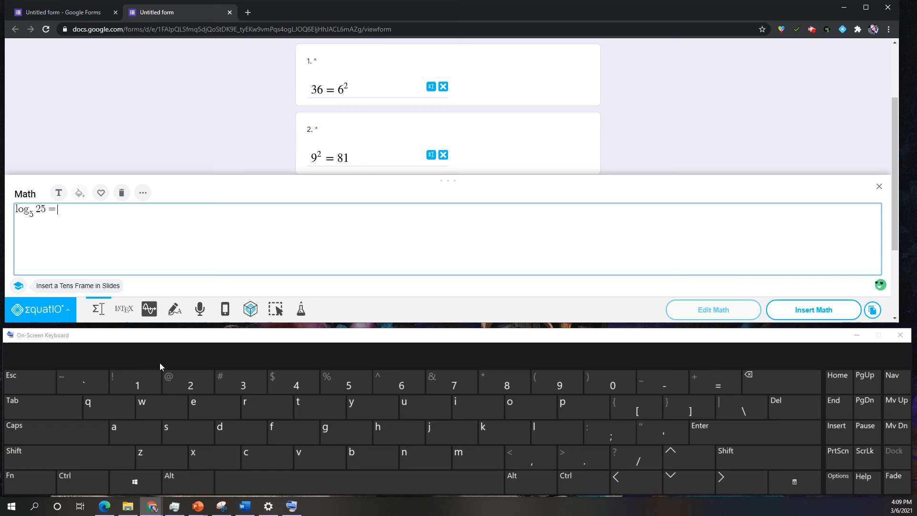
click(177, 382)
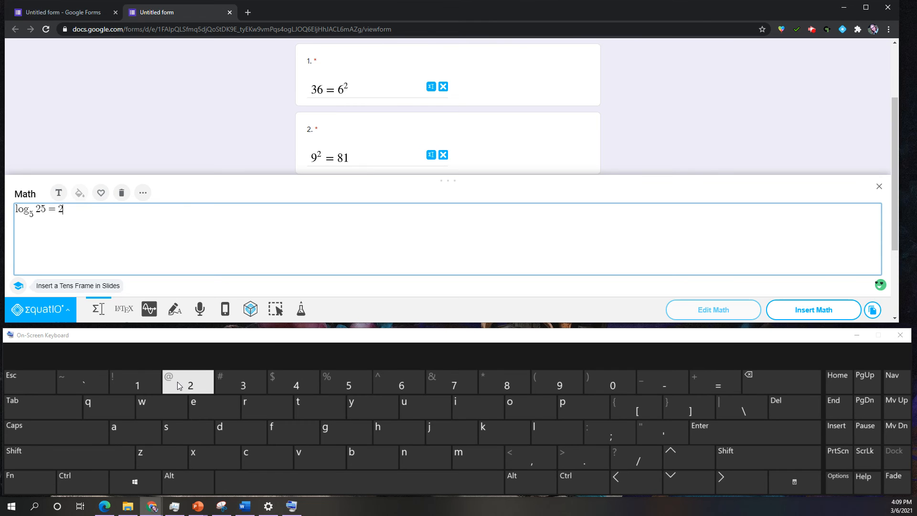
click(811, 315)
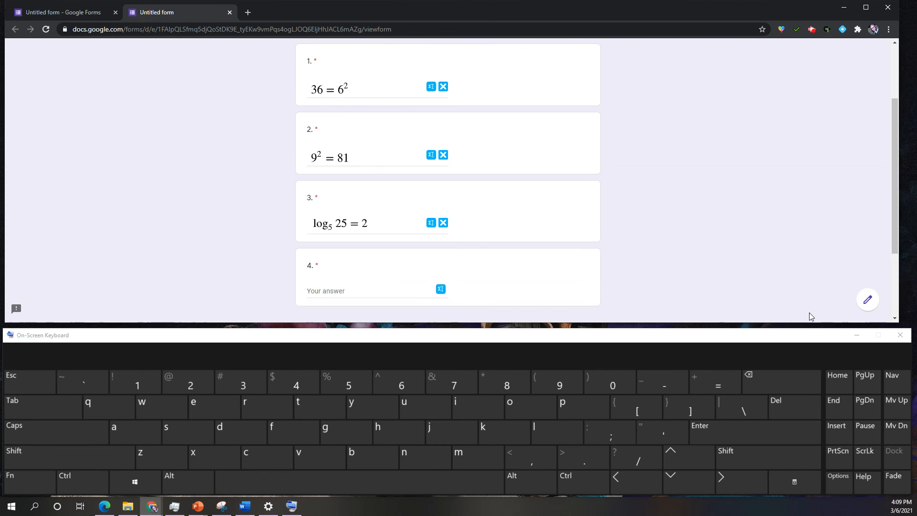
Open the math editor for question 4 and delete the leftover log₅ 25 = 2 equation.
scroll(683, 260, down, 1)
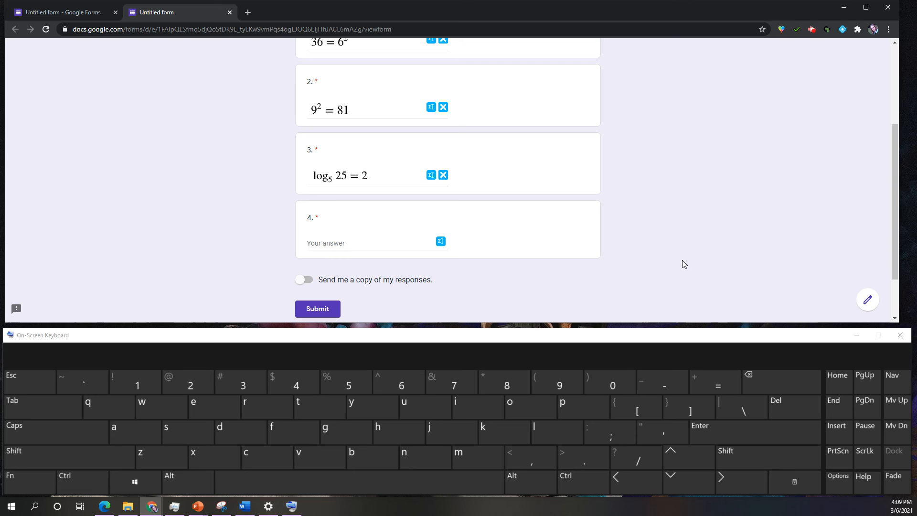
click(441, 242)
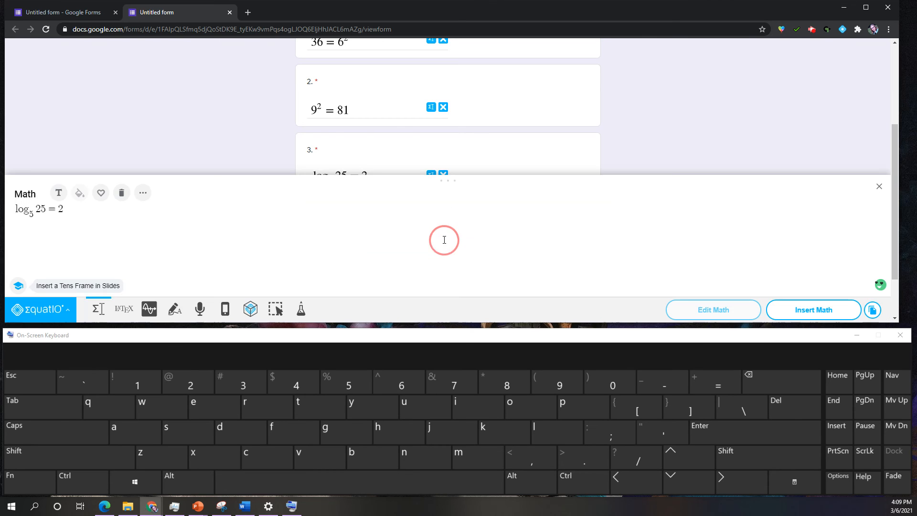
drag(90, 213, 20, 213)
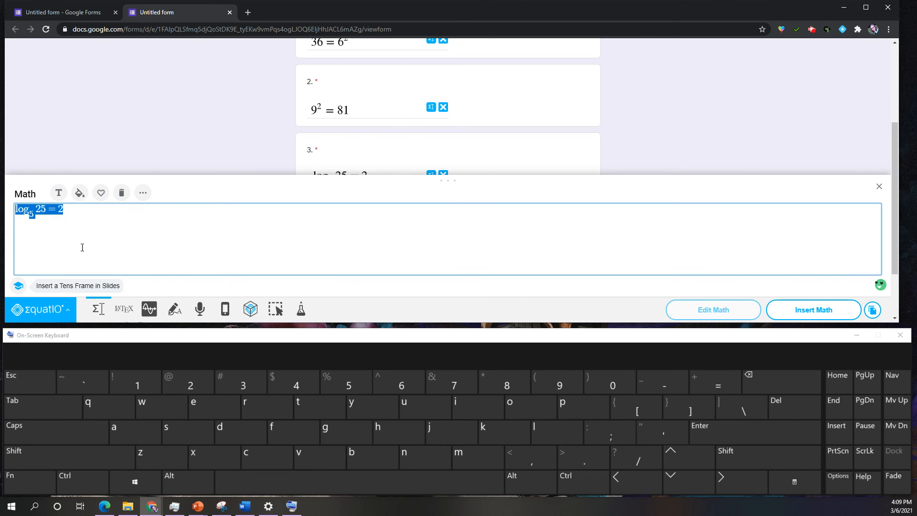
click(758, 383)
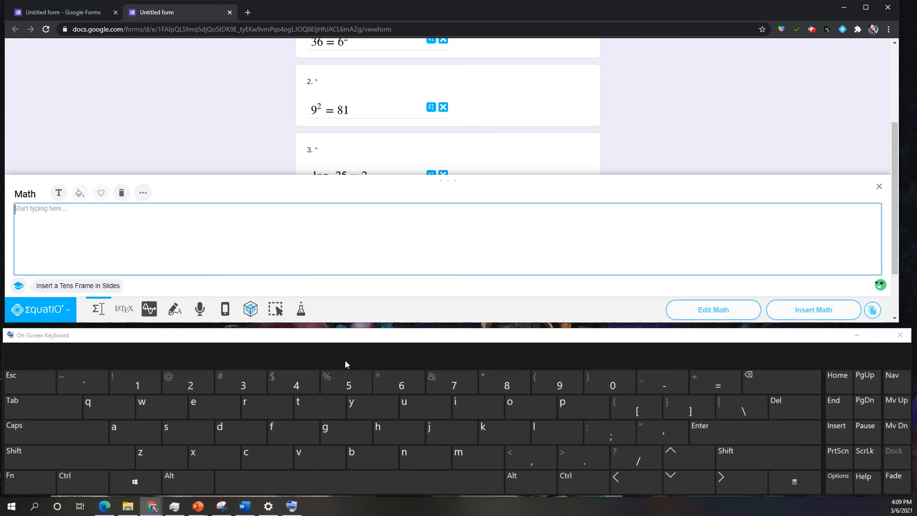
Write 3 = log with a subscript base of 3 in the math editor for question 4.
click(237, 378)
click(718, 389)
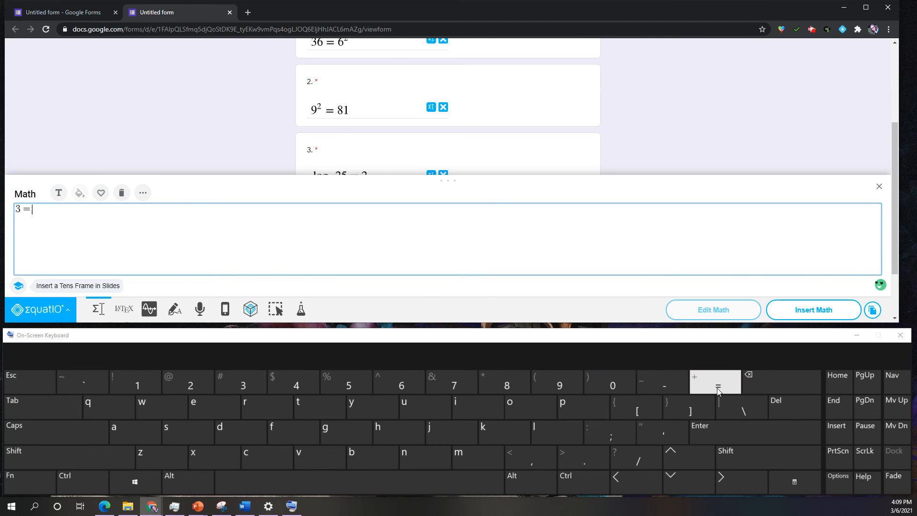
click(534, 433)
click(529, 408)
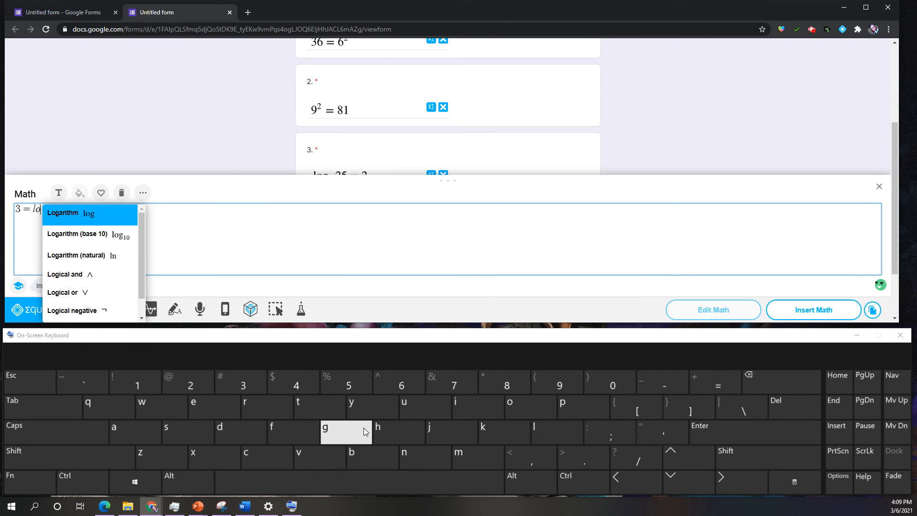
click(364, 428)
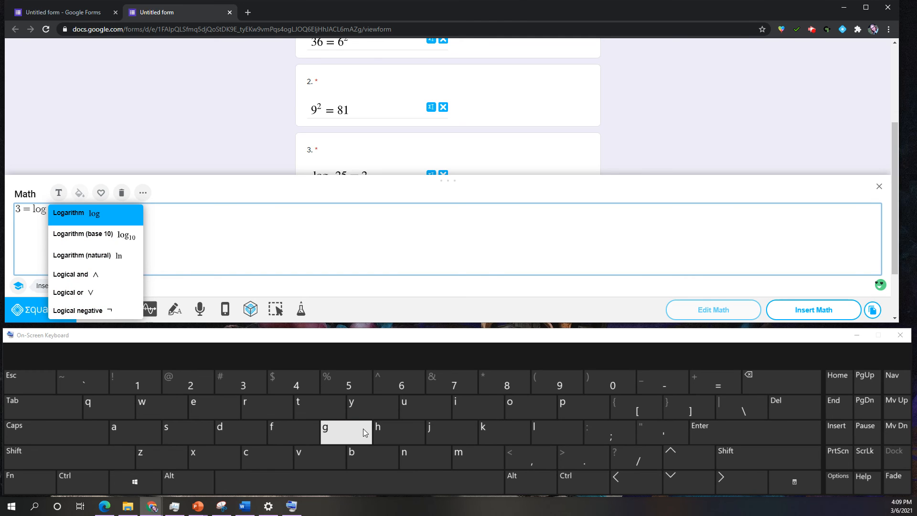
click(761, 460)
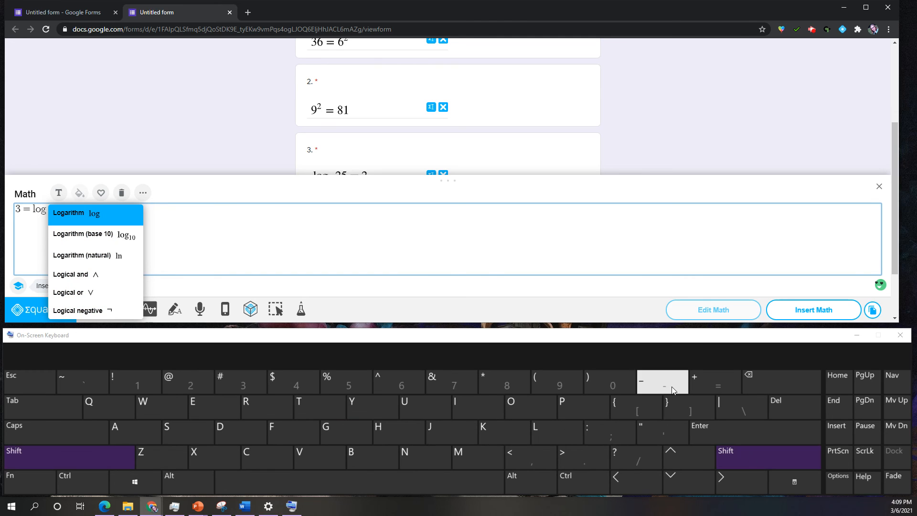
click(672, 390)
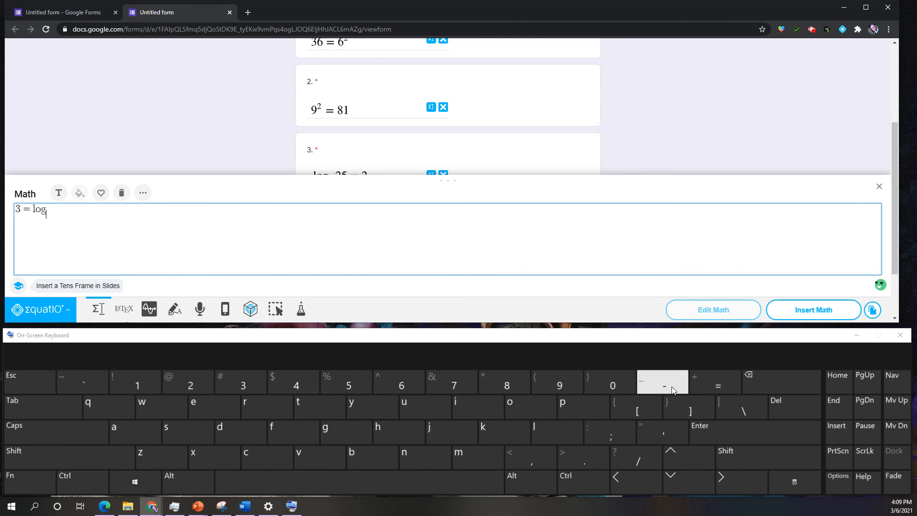
click(257, 388)
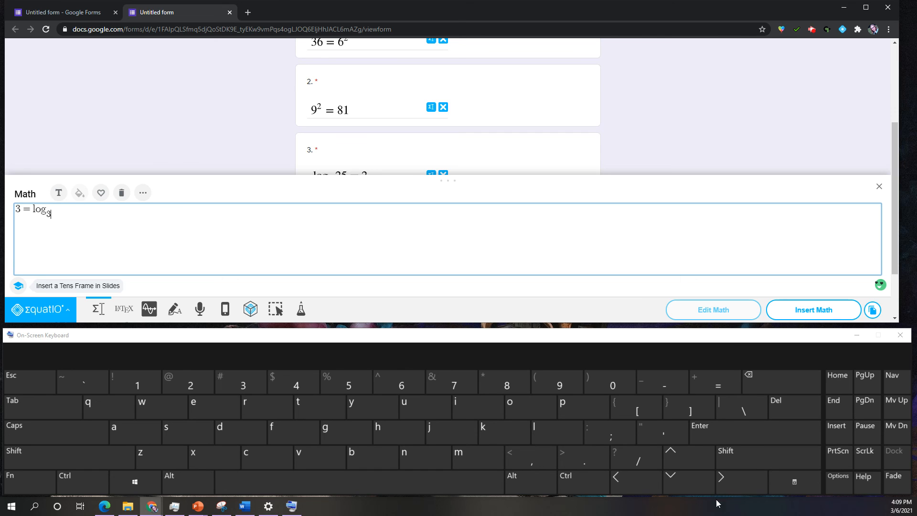
Finish the equation as 3 = log₃ 27 and insert it as the answer to question 4.
click(733, 484)
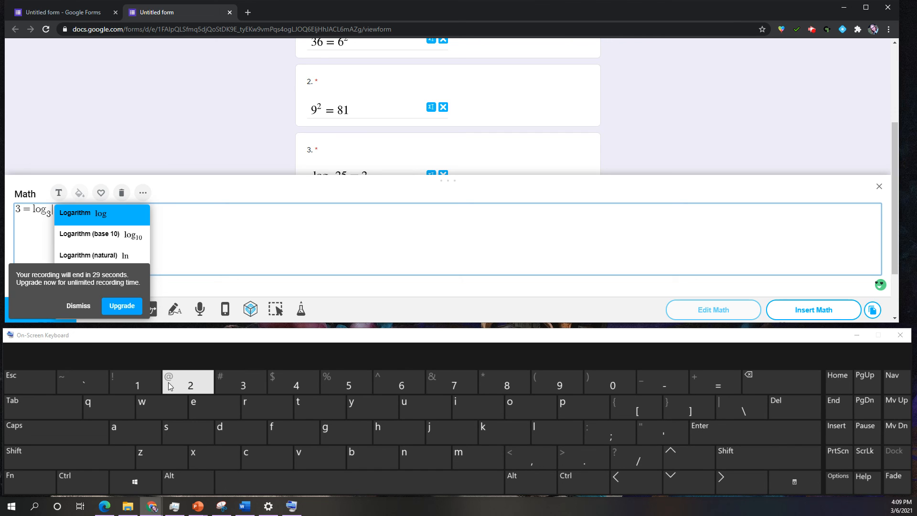
click(179, 387)
click(455, 388)
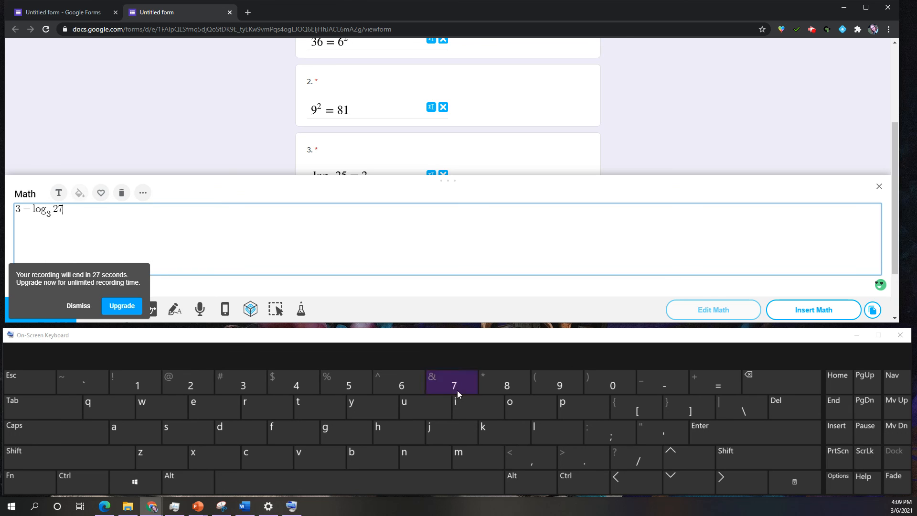
click(832, 311)
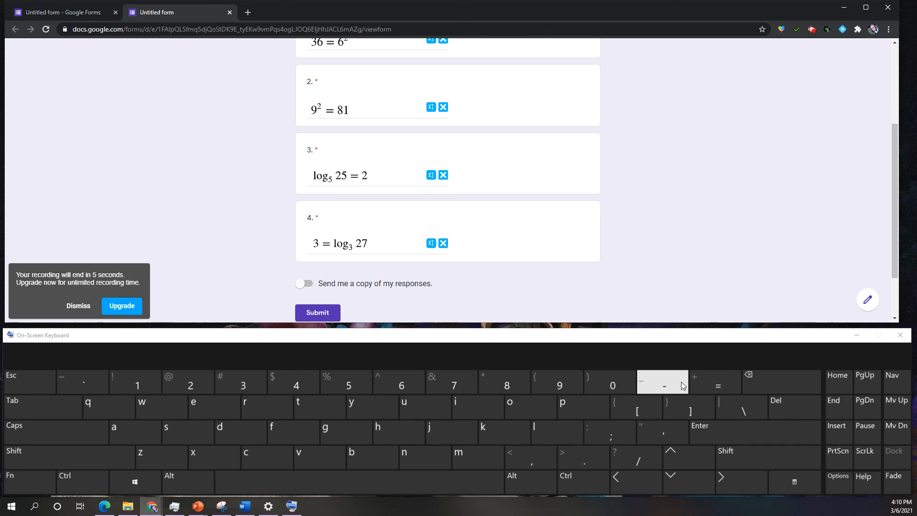
scroll(658, 289, up, 3)
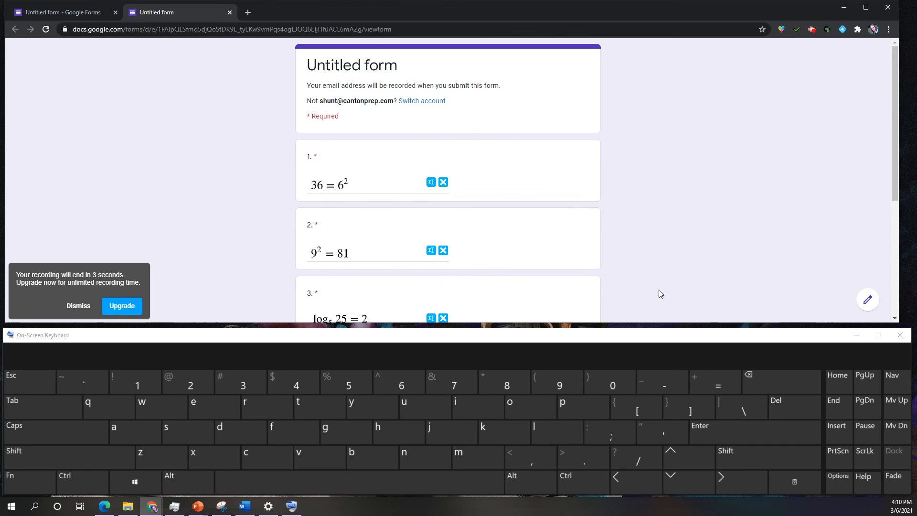